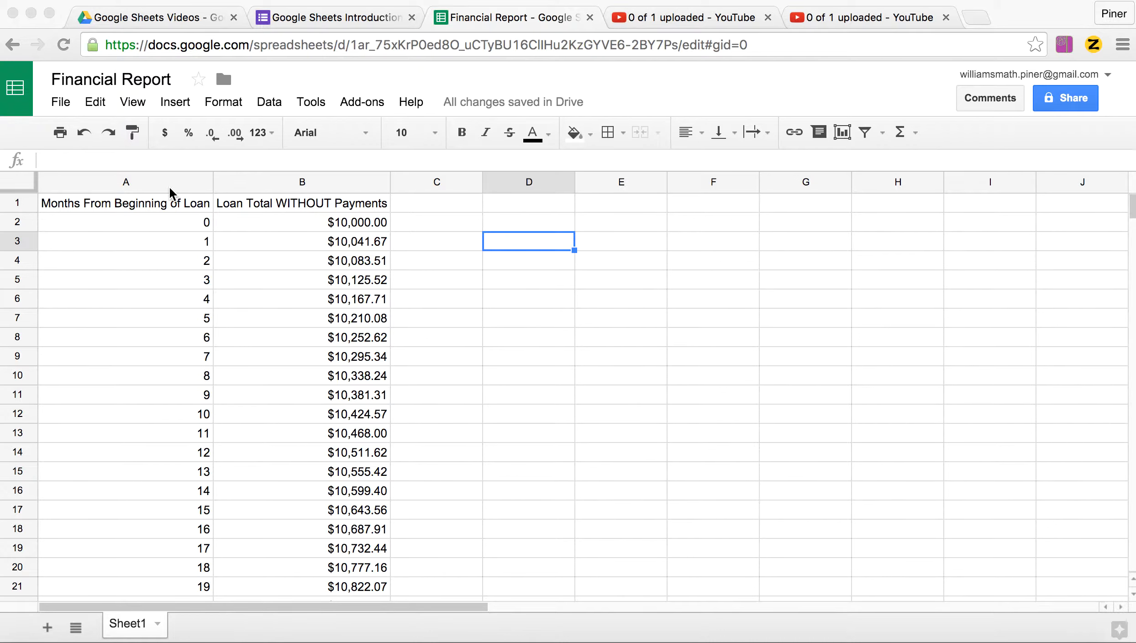
Enter the heading "Loan Total WITH Payments" in cell C1.
{"action": "left_click", "coordinate": [157, 180]}
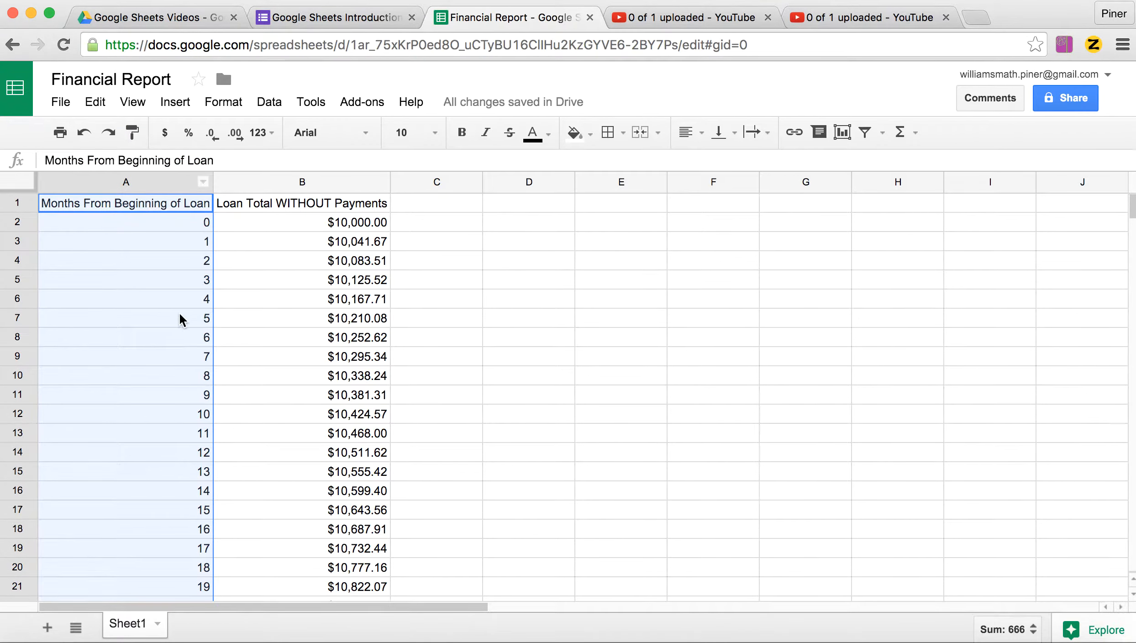
{"action": "left_click", "coordinate": [309, 180]}
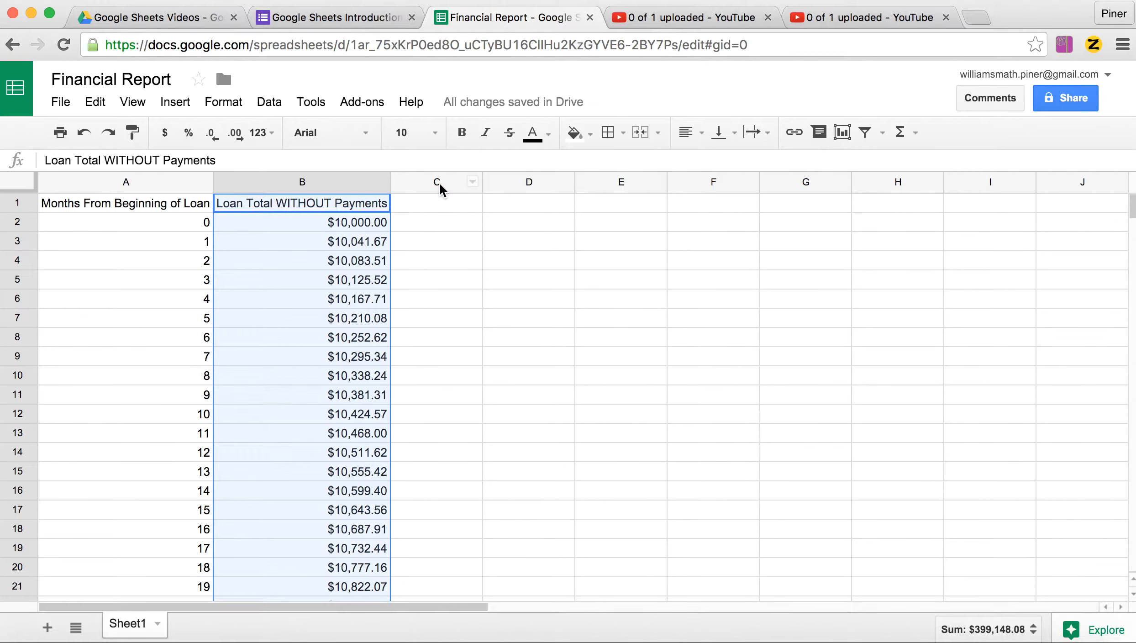
{"action": "left_click", "coordinate": [429, 211]}
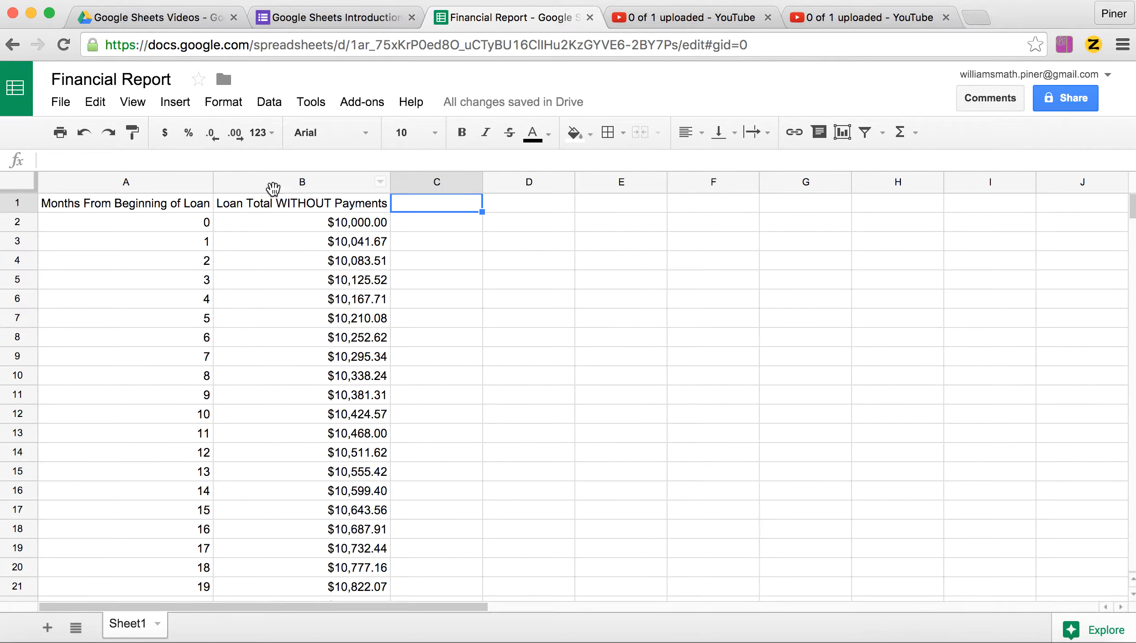
{"action": "type", "text": "Lo"}
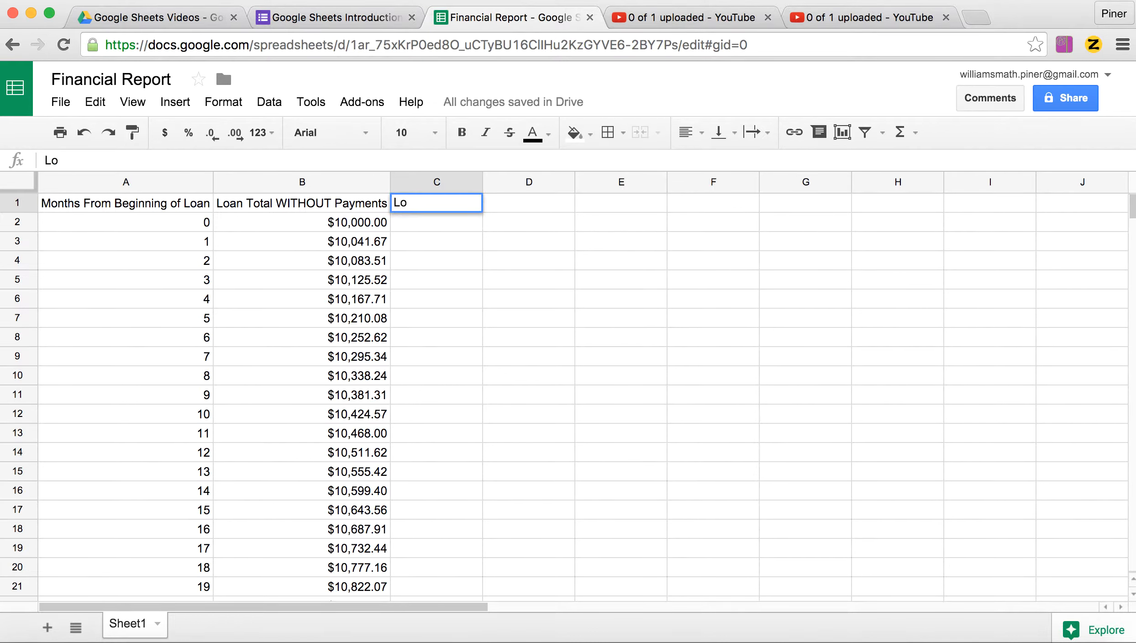
{"action": "type", "text": "an Total WI"}
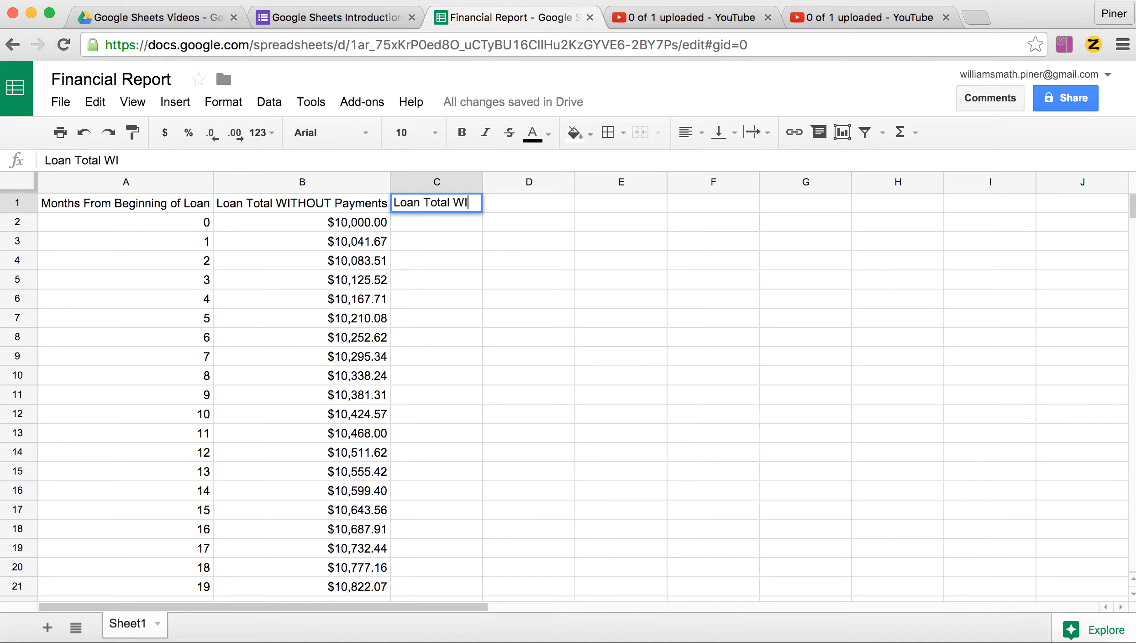
{"action": "type", "text": "TH Payent"}
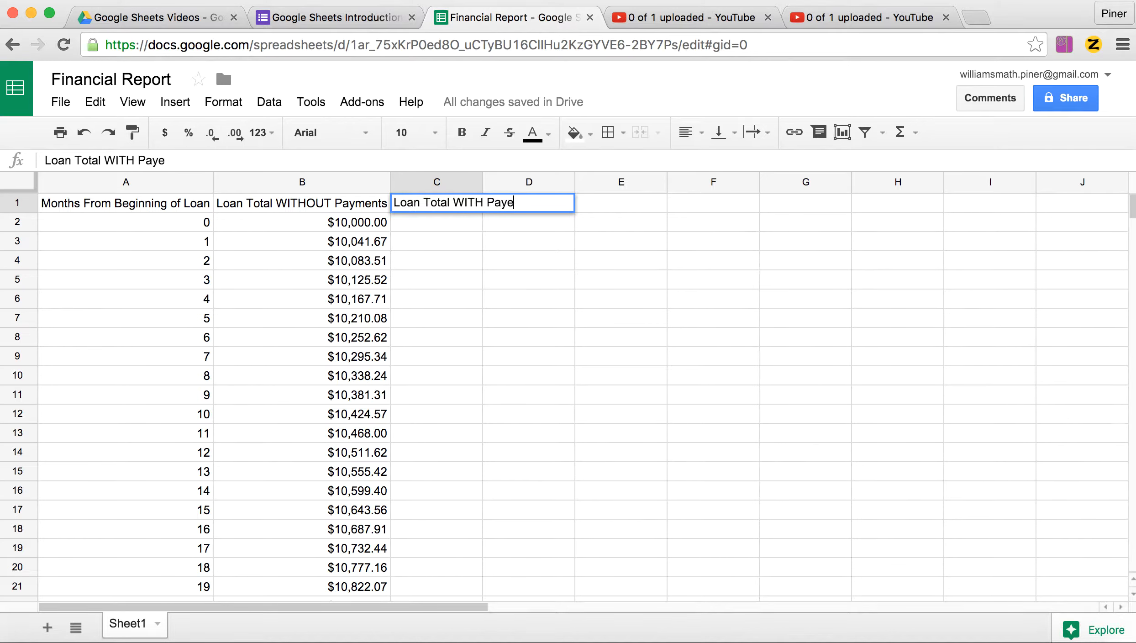
{"action": "key", "text": "BackSpace"}
{"action": "key", "text": "BackSpace"}
{"action": "key", "text": "BackSpace"}
{"action": "type", "text": "ments"}
{"action": "left_click", "coordinate": [529, 260]}
Add the headings "Payments" in D1 and "Total Amount Paid" in E1.
{"action": "left_click", "coordinate": [532, 204]}
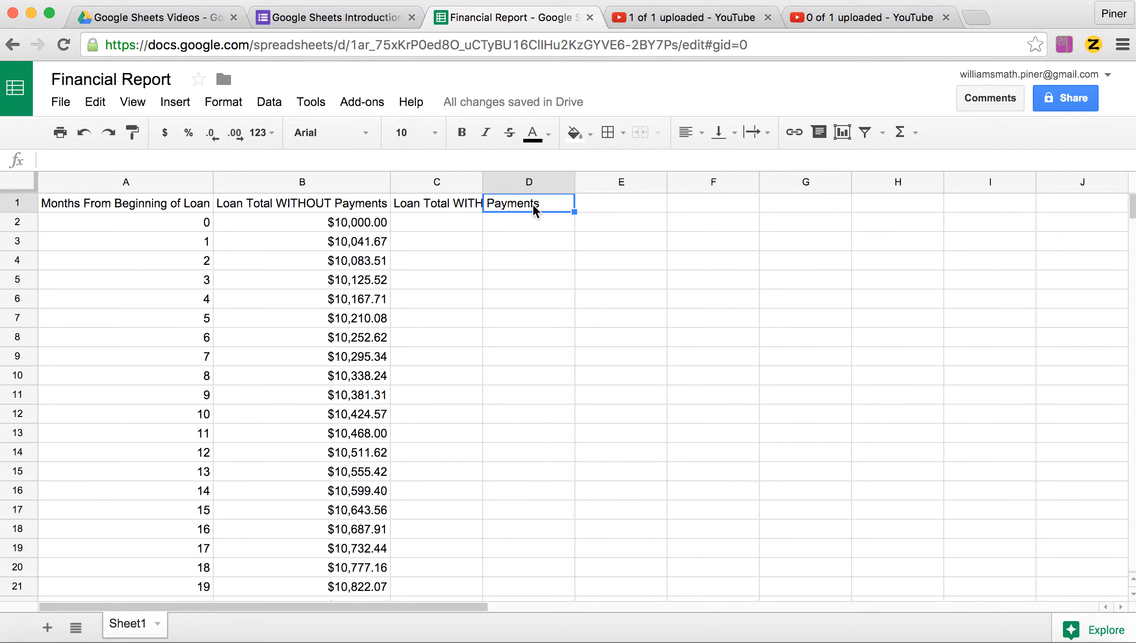
{"action": "type", "text": "P"}
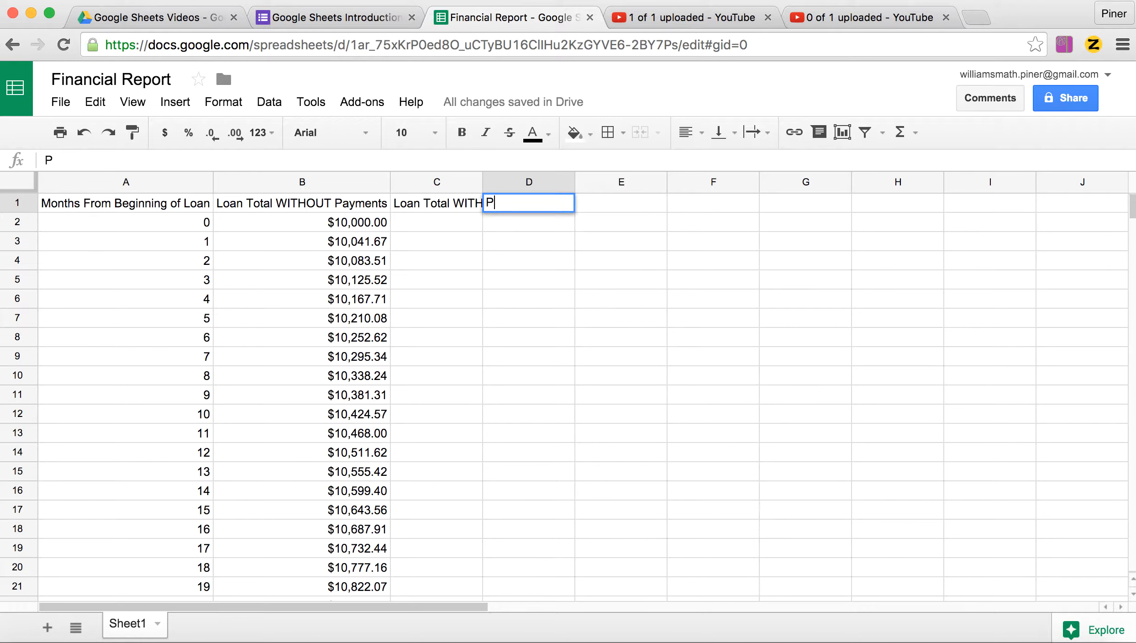
{"action": "type", "text": "ayments"}
{"action": "left_click", "coordinate": [602, 199]}
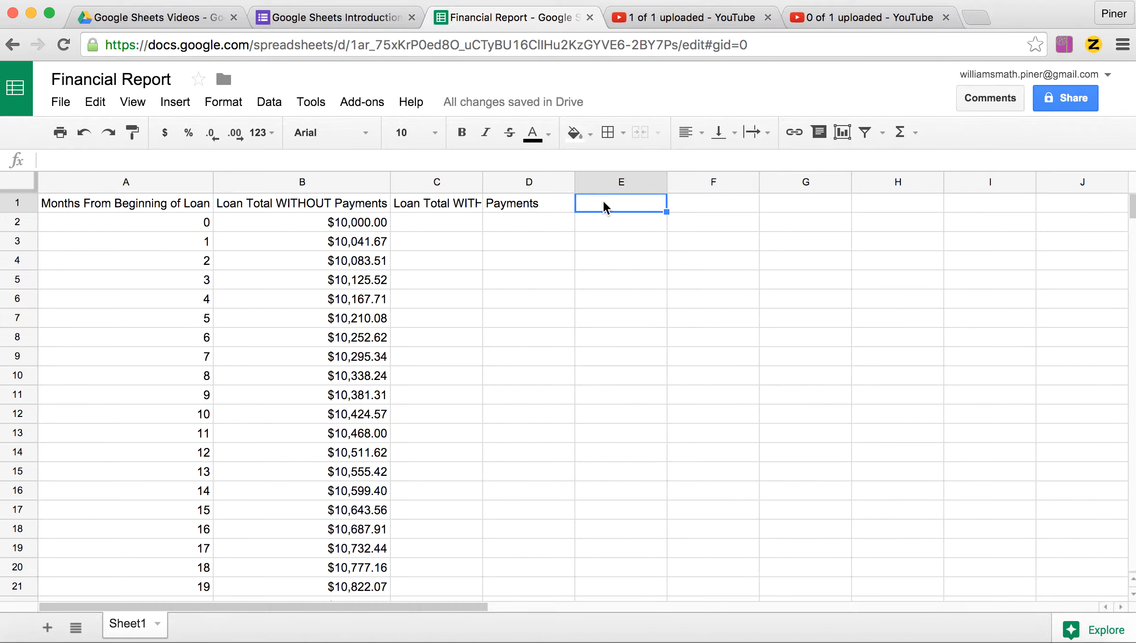
{"action": "type", "text": "Total Amou"}
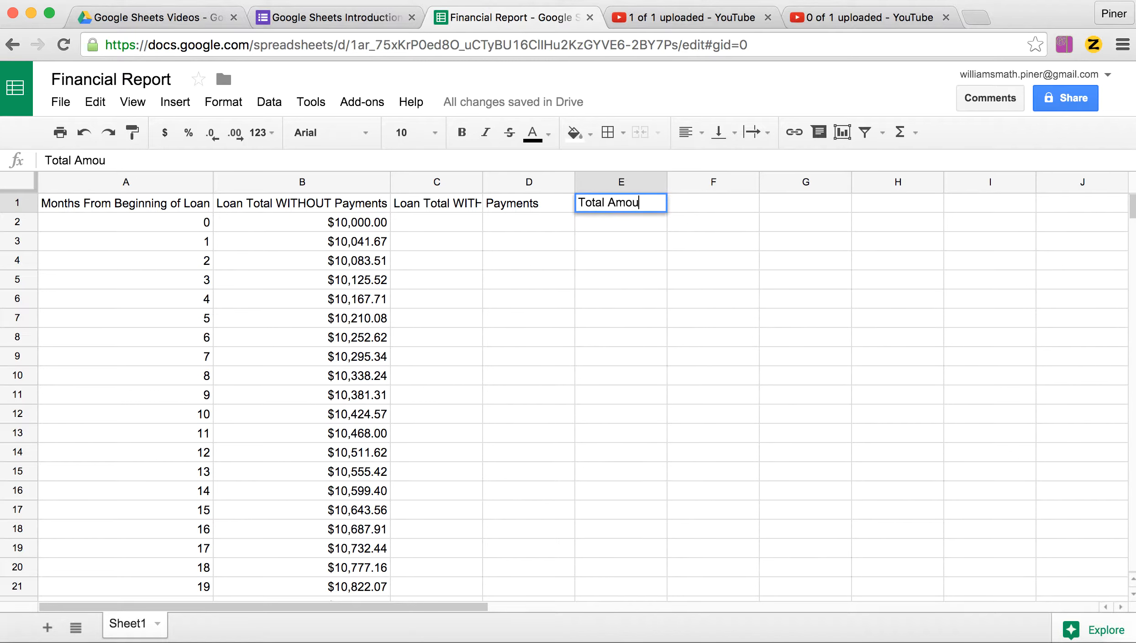
{"action": "type", "text": "nt Paid"}
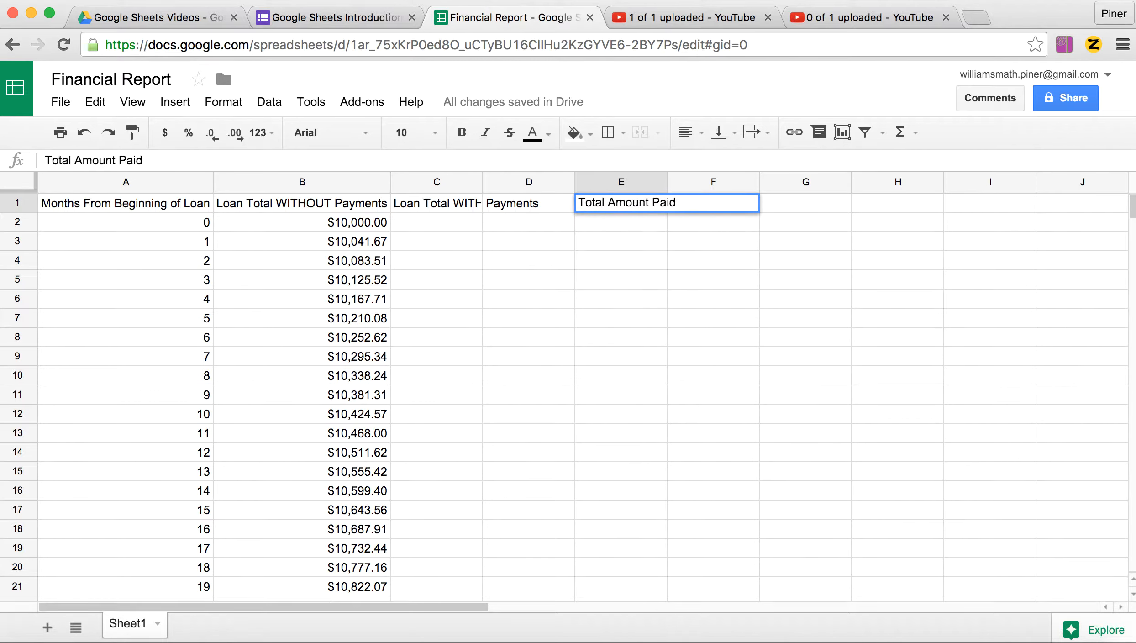
Enter $200.00 in D2 as the month 0 payment.
{"action": "left_click", "coordinate": [508, 224]}
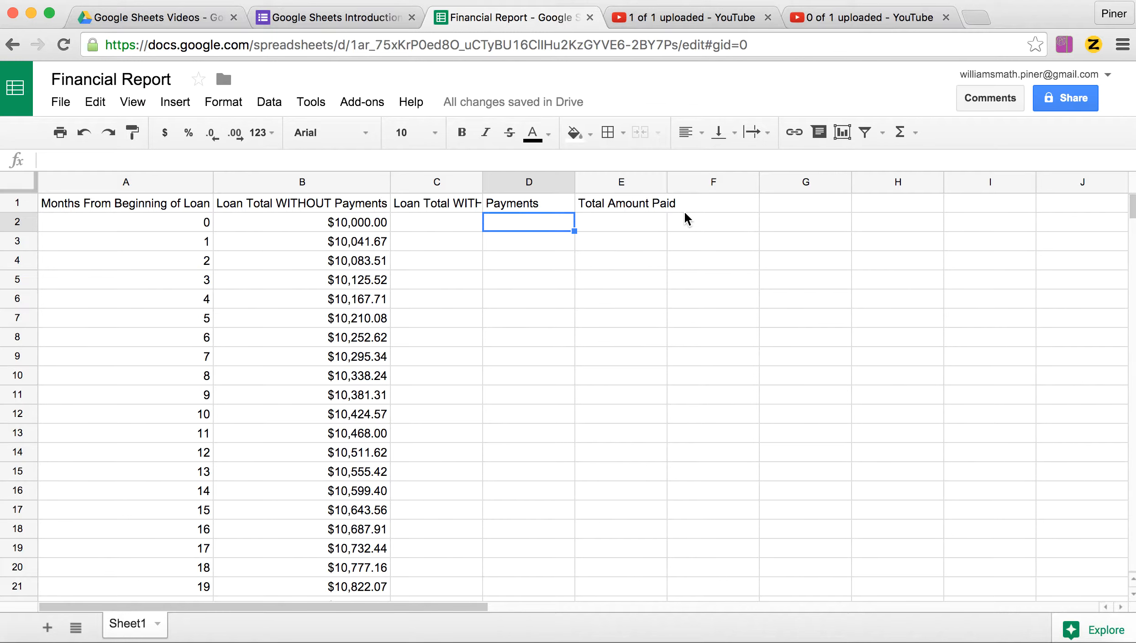
{"action": "type", "text": "$200"}
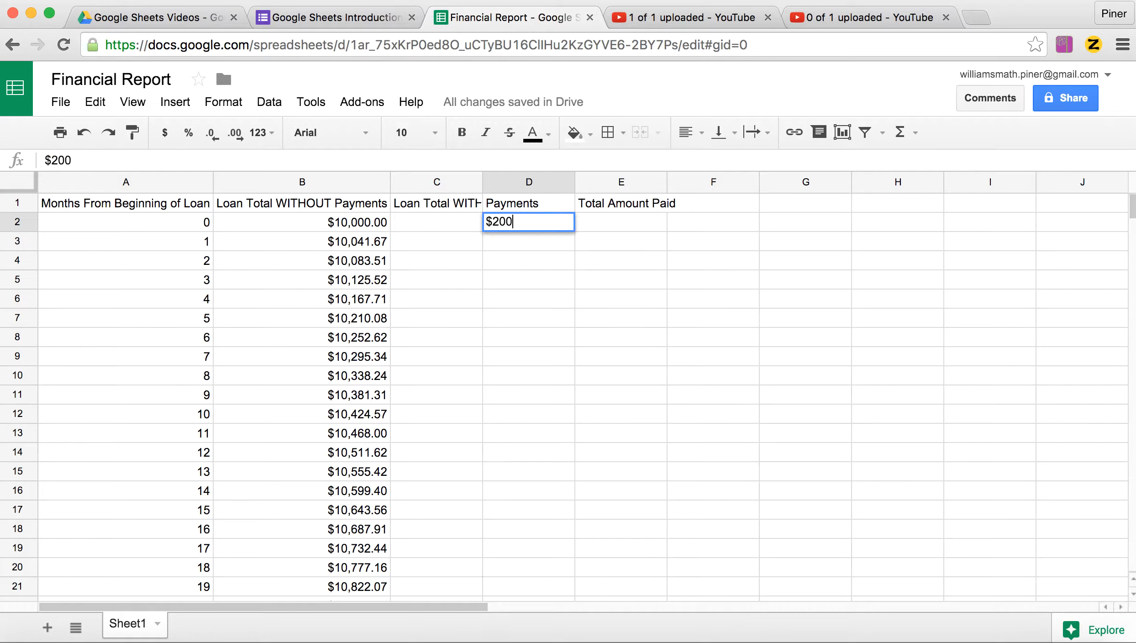
{"action": "type", "text": ".00"}
{"action": "key", "text": "Return"}
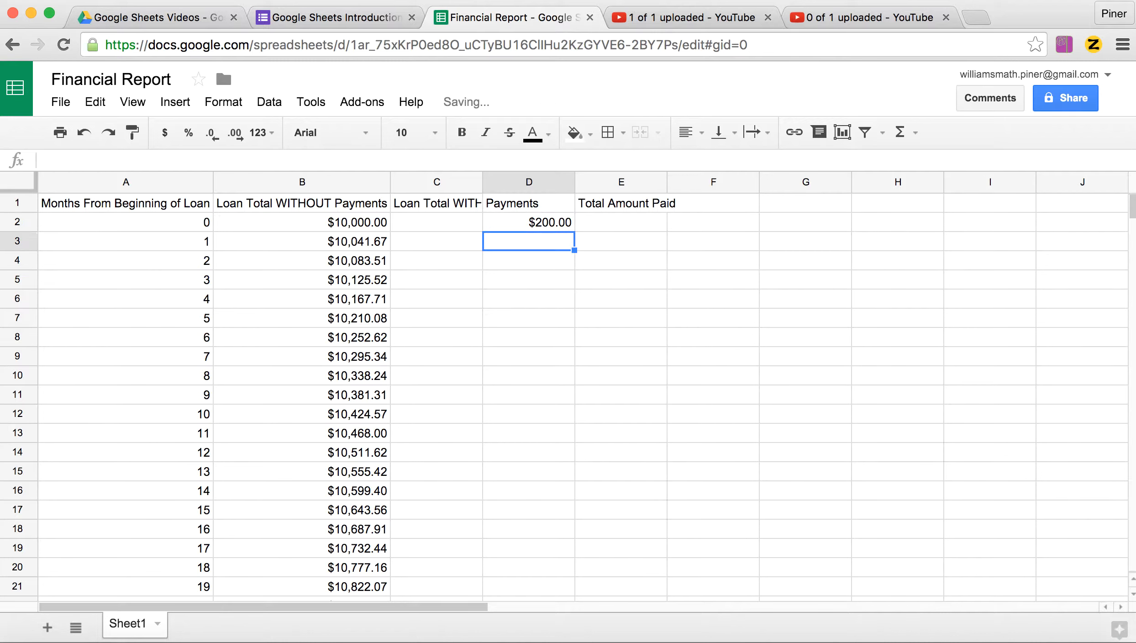
Enter $10,000 in C2 as the starting loan total with payments.
{"action": "key", "text": "Up"}
{"action": "key", "text": "Left"}
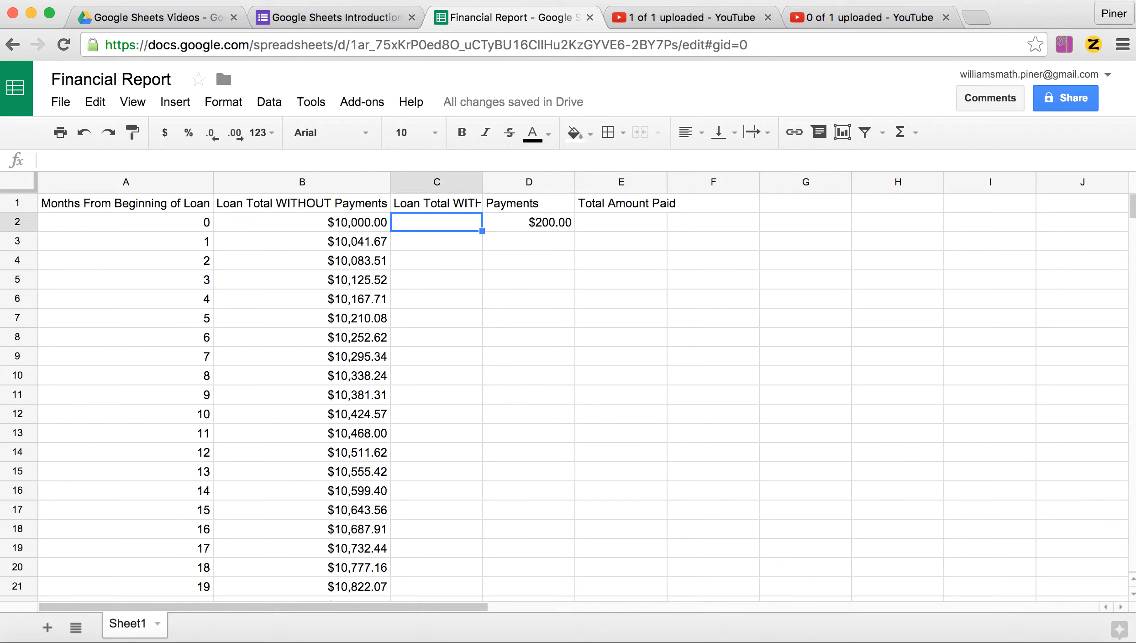
{"action": "type", "text": "1"}
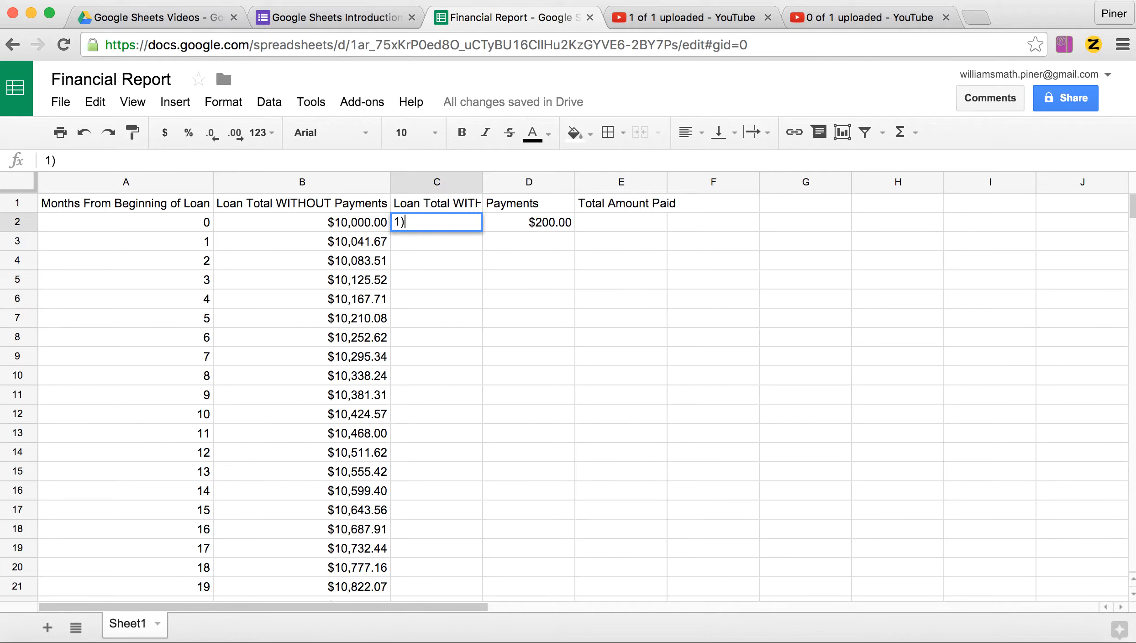
{"action": "type", "text": "0,000.00"}
{"action": "key", "text": "BackSpace"}
{"action": "key", "text": "BackSpace"}
{"action": "key", "text": "BackSpace"}
{"action": "key", "text": "BackSpace"}
{"action": "key", "text": "BackSpace"}
{"action": "type", "text": "$10,0"}
{"action": "key", "text": "BackSpace"}
{"action": "type", "text": ",000"}
{"action": "key", "text": "Return"}
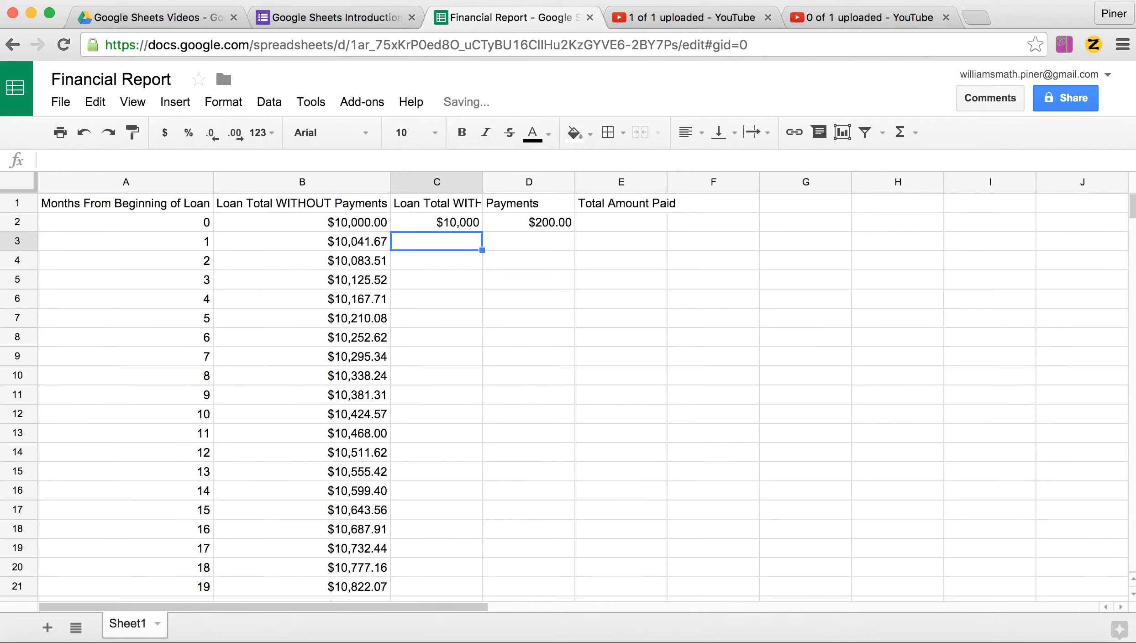
Enter $200.00 in E2 as the total amount paid at month 0.
{"action": "left_click", "coordinate": [631, 221]}
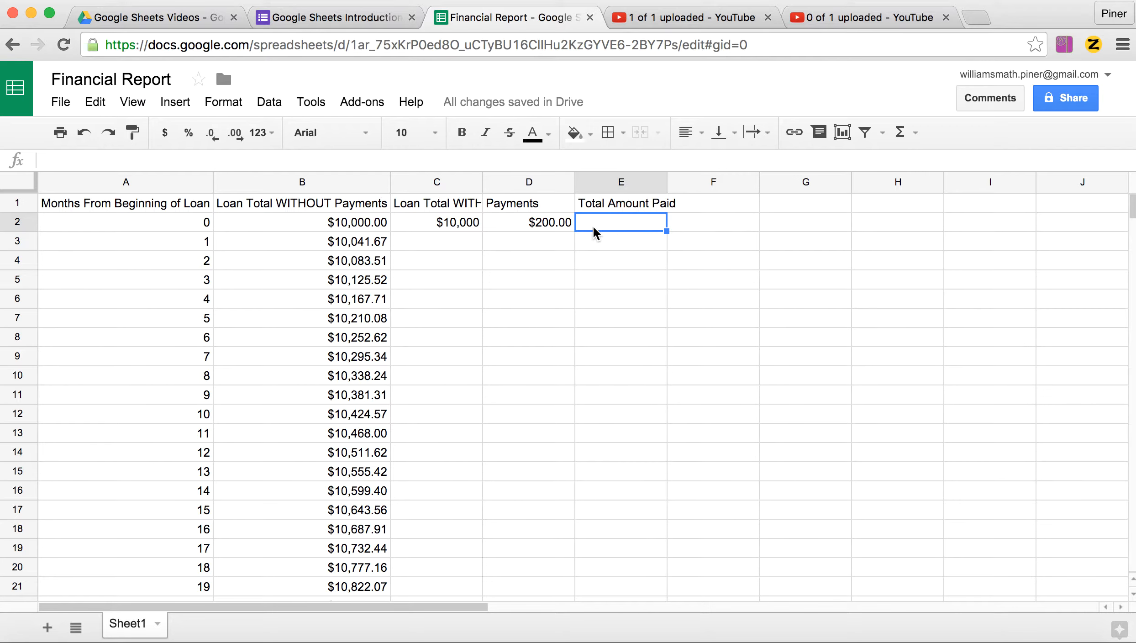
{"action": "type", "text": "$200"}
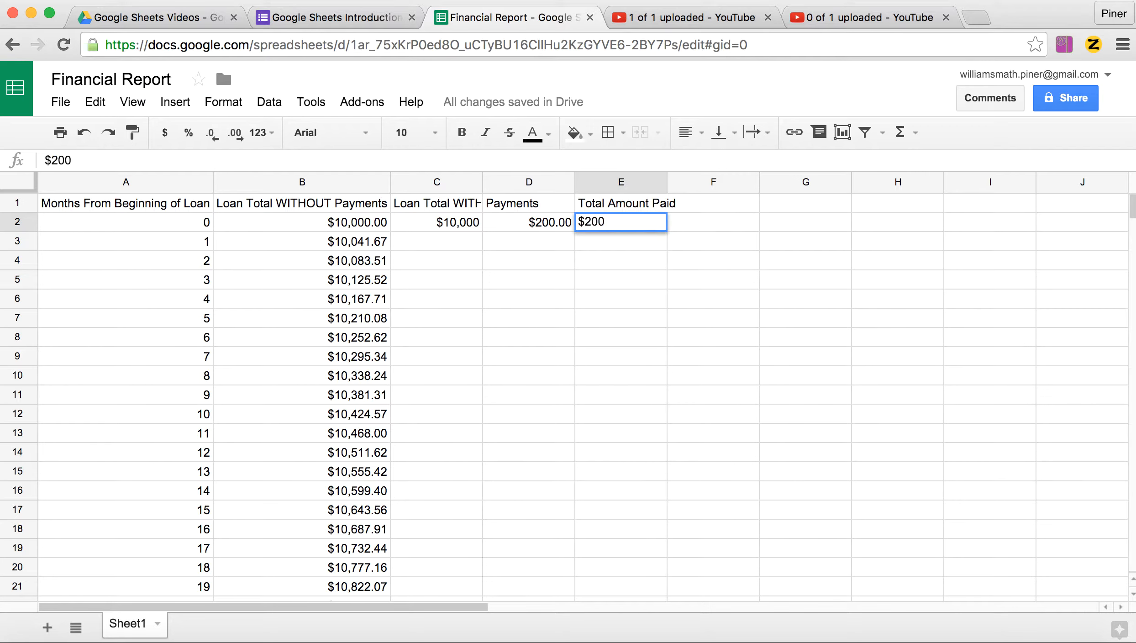
{"action": "type", "text": ".00"}
{"action": "key", "text": "Return"}
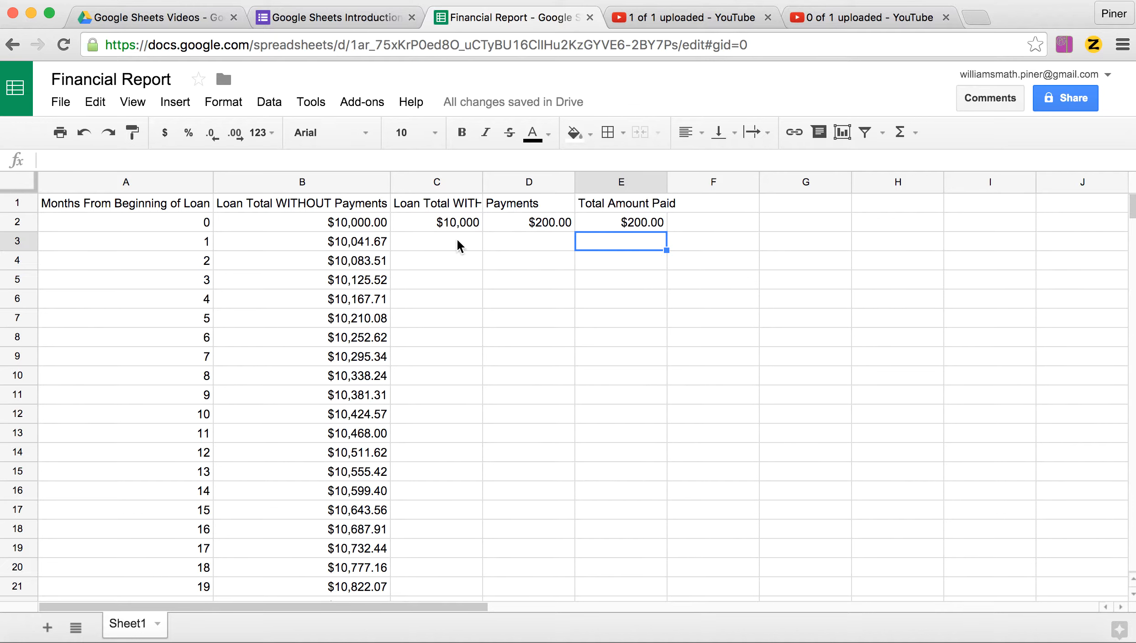
Enter the formula =C2*(1+.05/12)-D2 in C3 to add a month's interest and subtract the payment.
{"action": "double_click", "coordinate": [446, 240]}
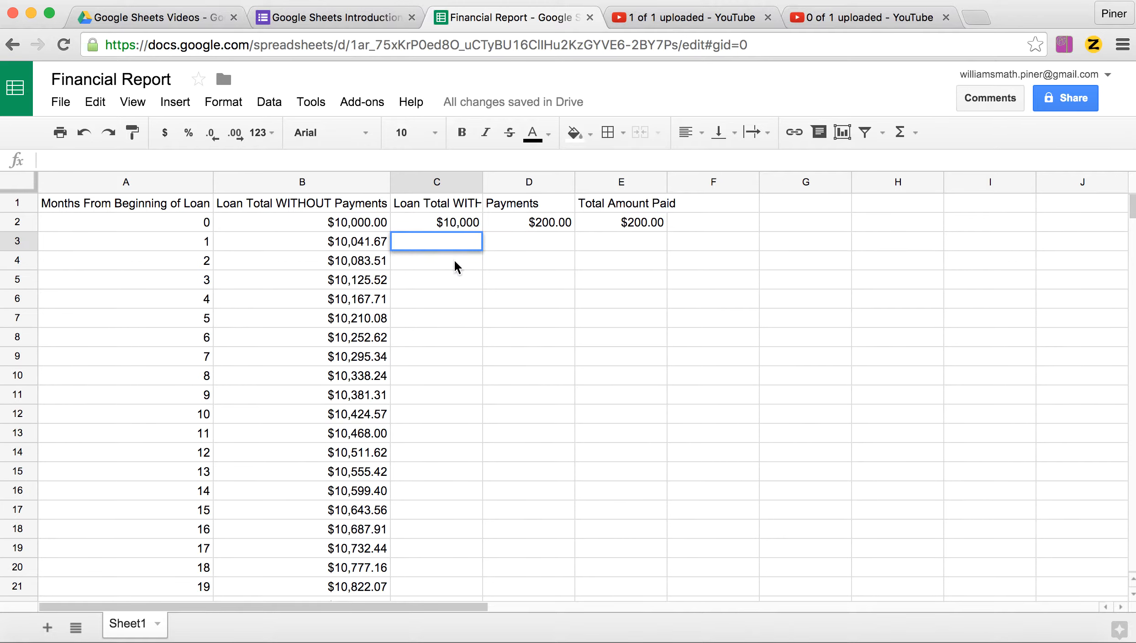
{"action": "left_click", "coordinate": [454, 224]}
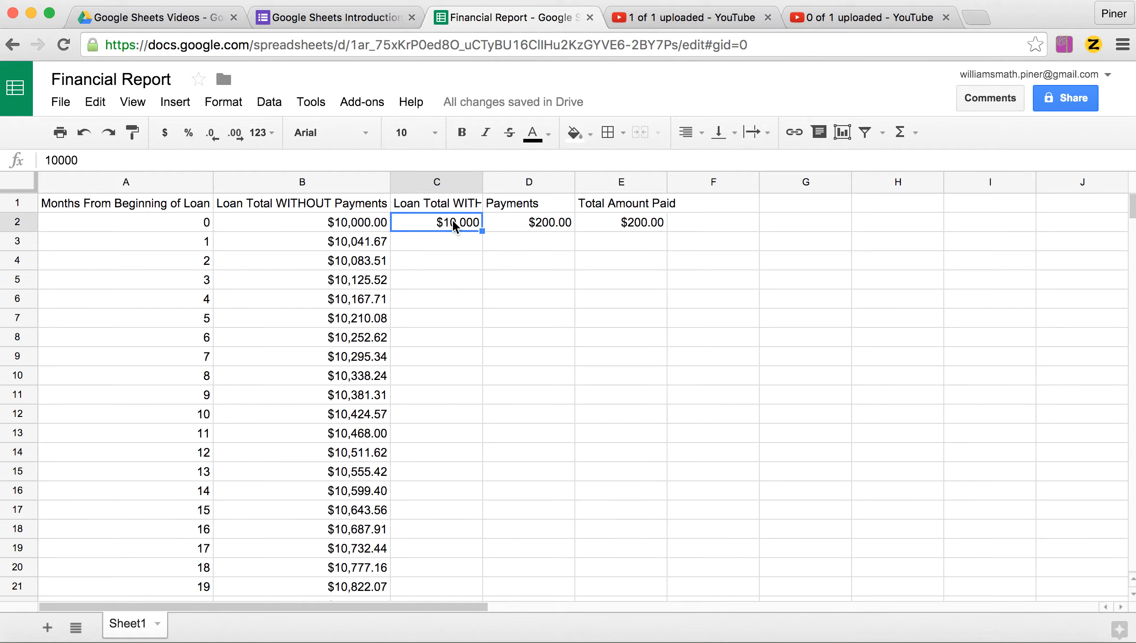
{"action": "double_click", "coordinate": [440, 238]}
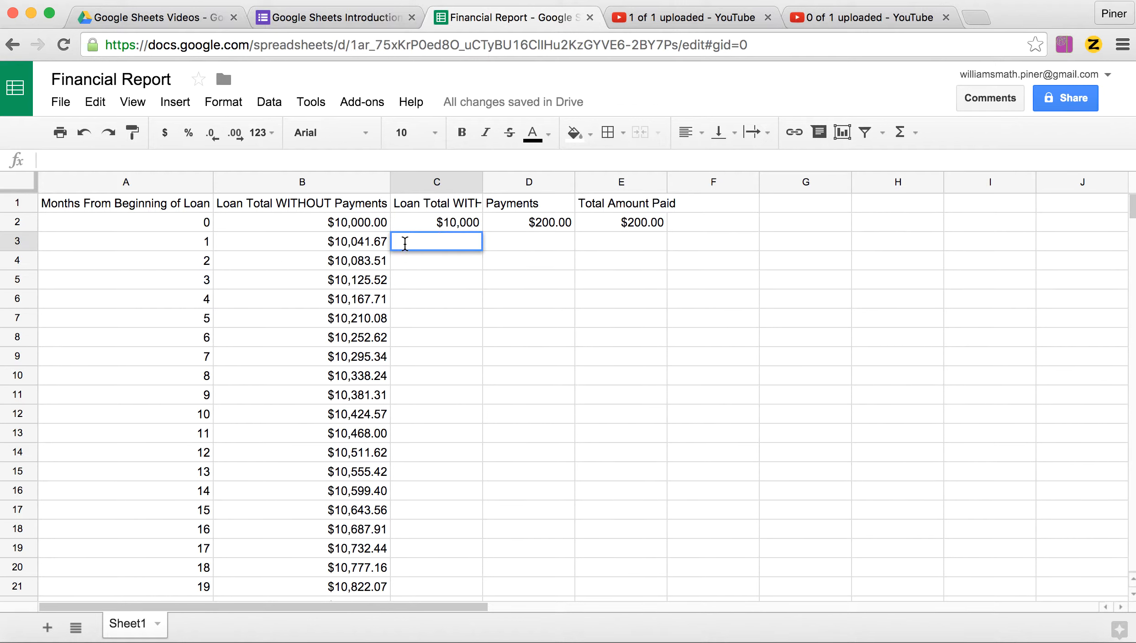
{"action": "type", "text": "="}
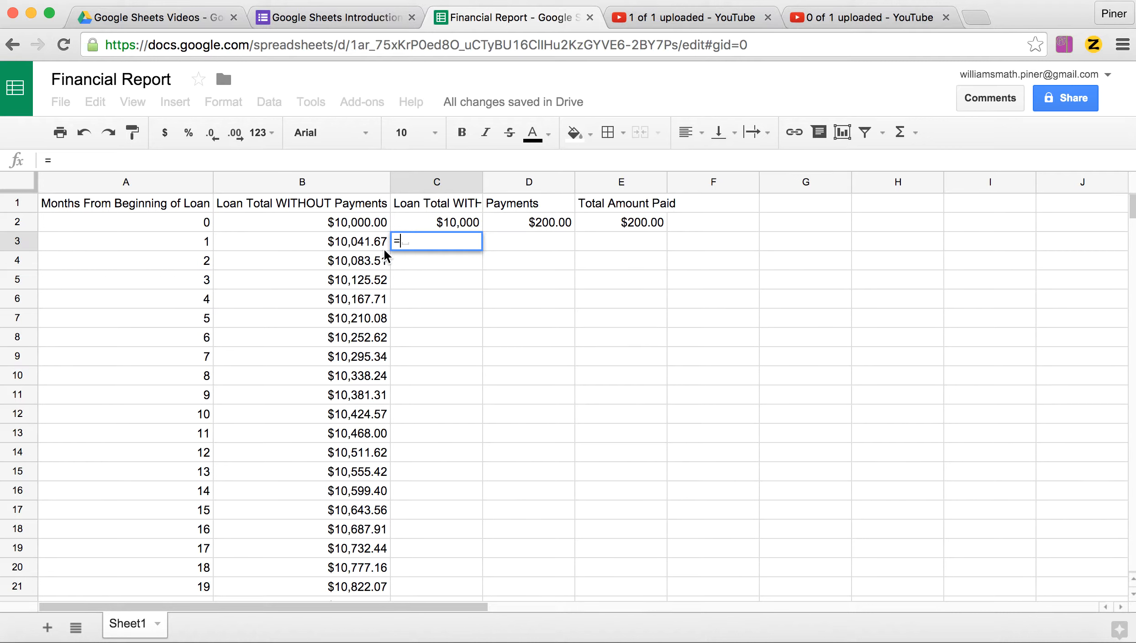
{"action": "left_click", "coordinate": [462, 219]}
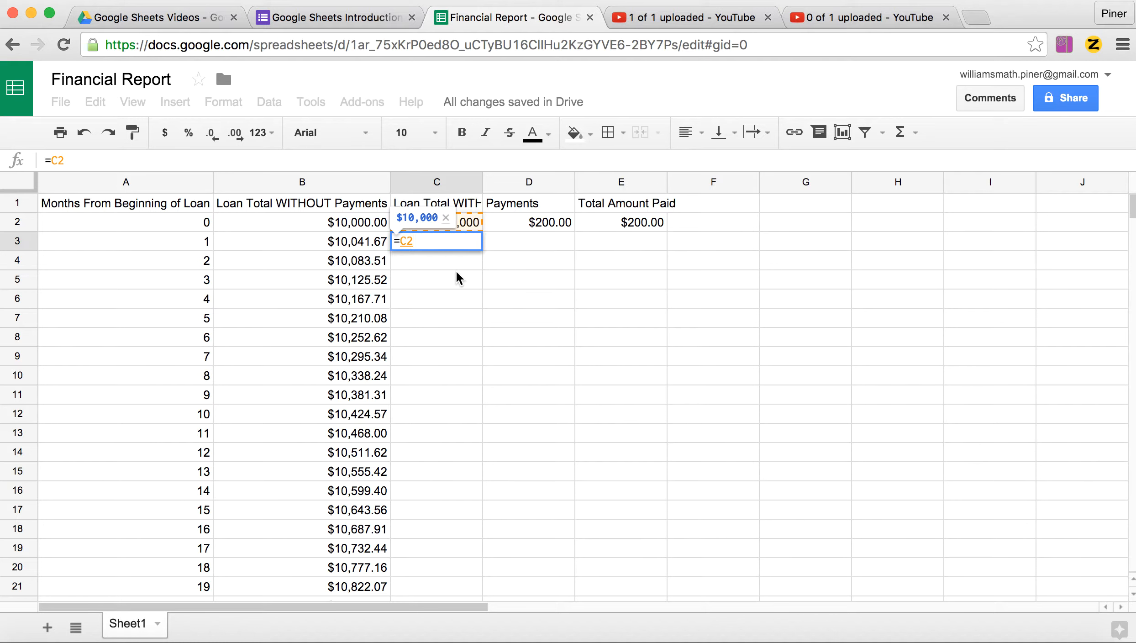
{"action": "type", "text": "*"}
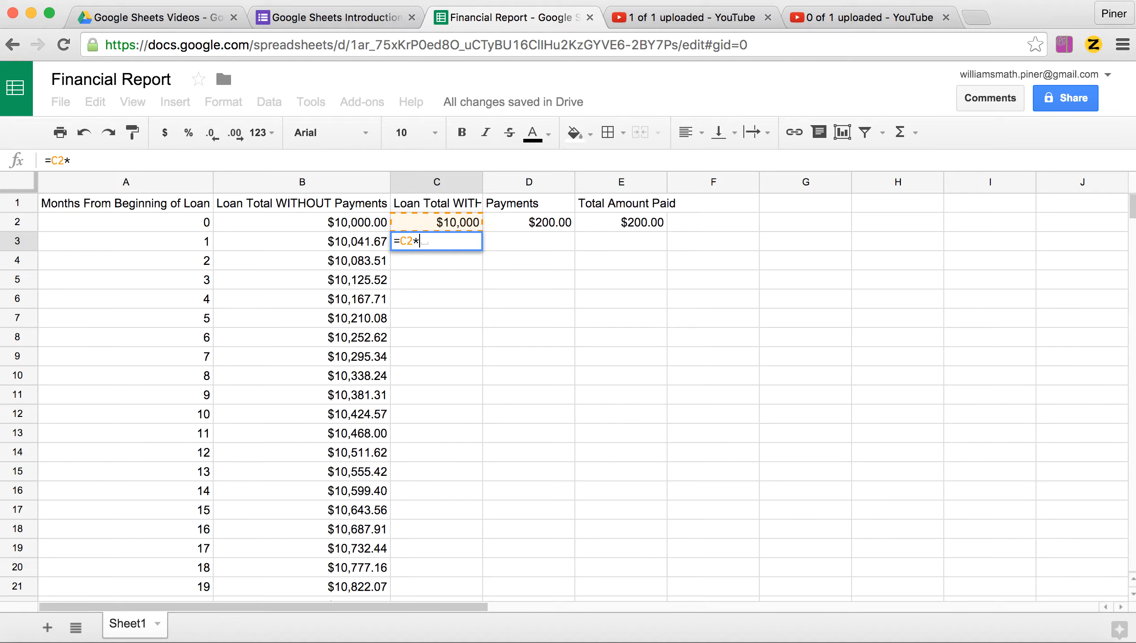
{"action": "type", "text": "1.05"}
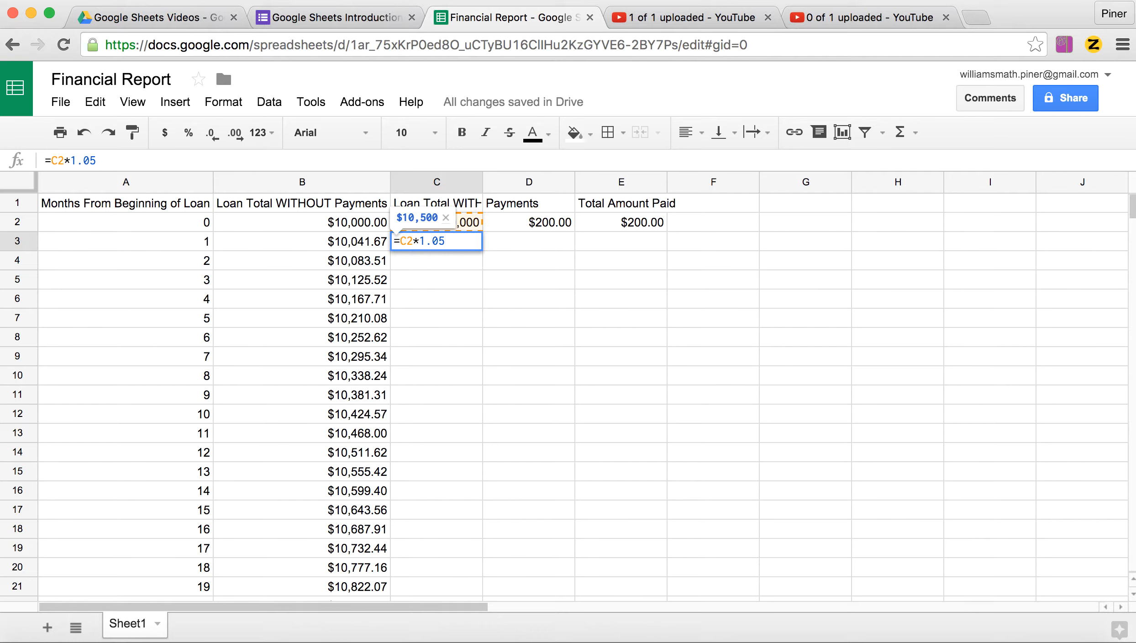
{"action": "key", "text": "BackSpace"}
{"action": "key", "text": "BackSpace"}
{"action": "key", "text": "BackSpace"}
{"action": "key", "text": "BackSpace"}
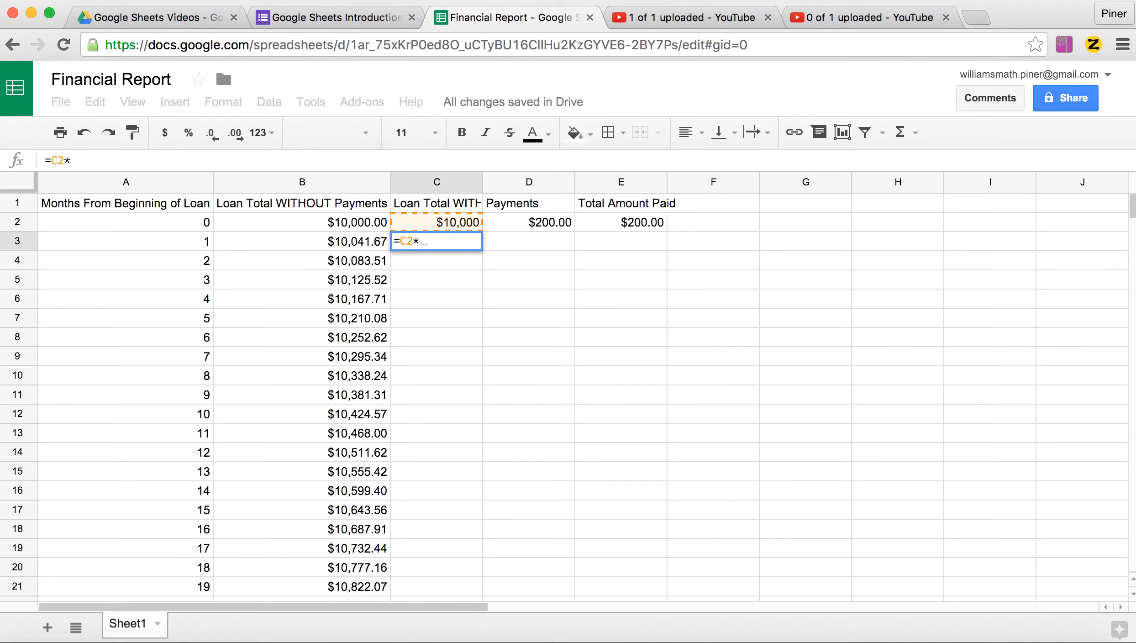
{"action": "type", "text": "(1+.05"}
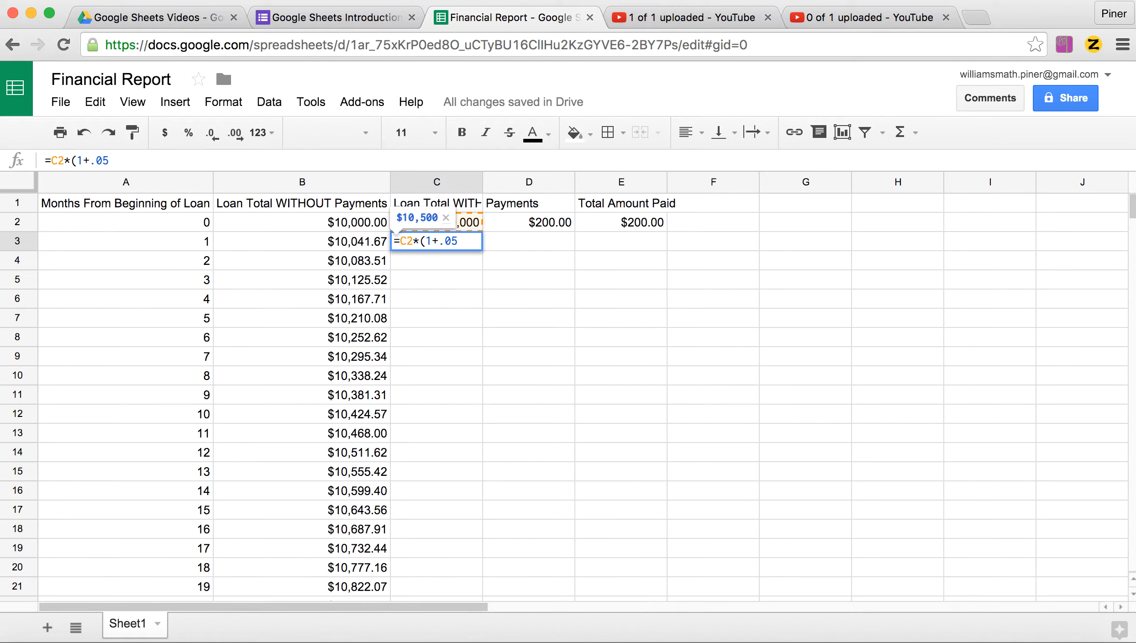
{"action": "type", "text": "/12"}
{"action": "type", "text": ")-"}
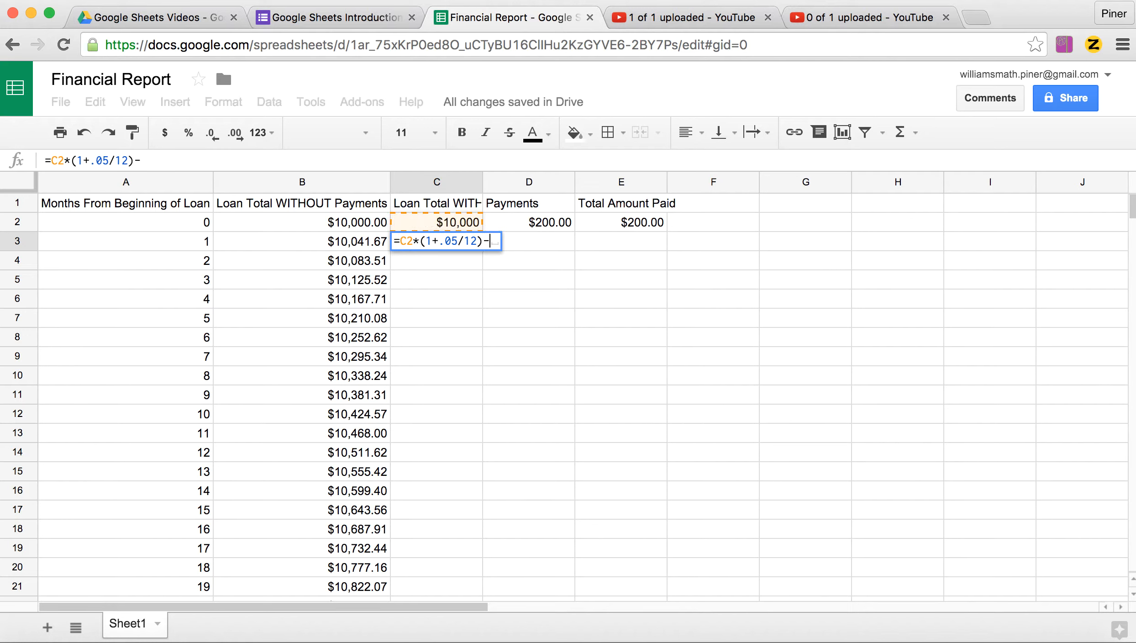
{"action": "left_click", "coordinate": [537, 219]}
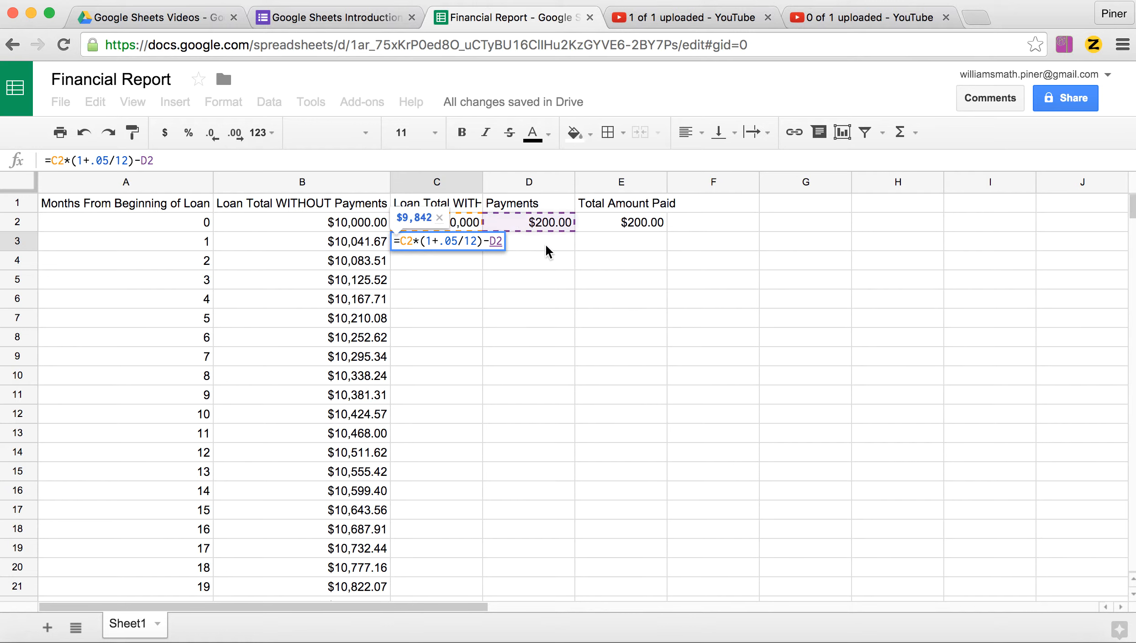
{"action": "key", "text": "Return"}
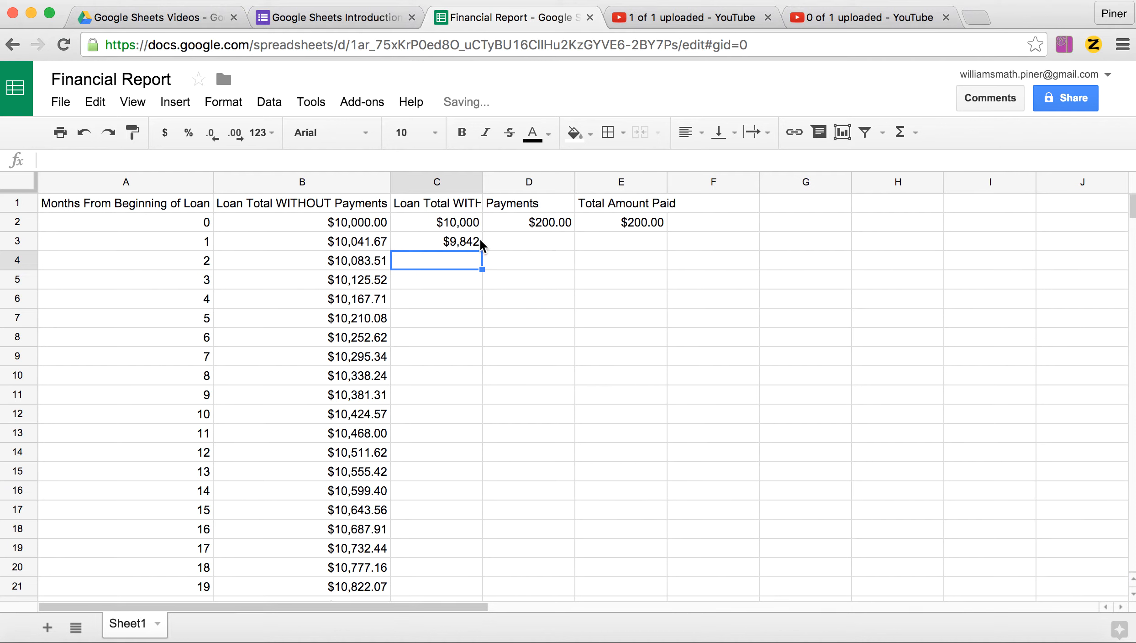
Try to show cents on the starting loan total in C2 by re-entering it as 10000.00.
{"action": "double_click", "coordinate": [472, 223]}
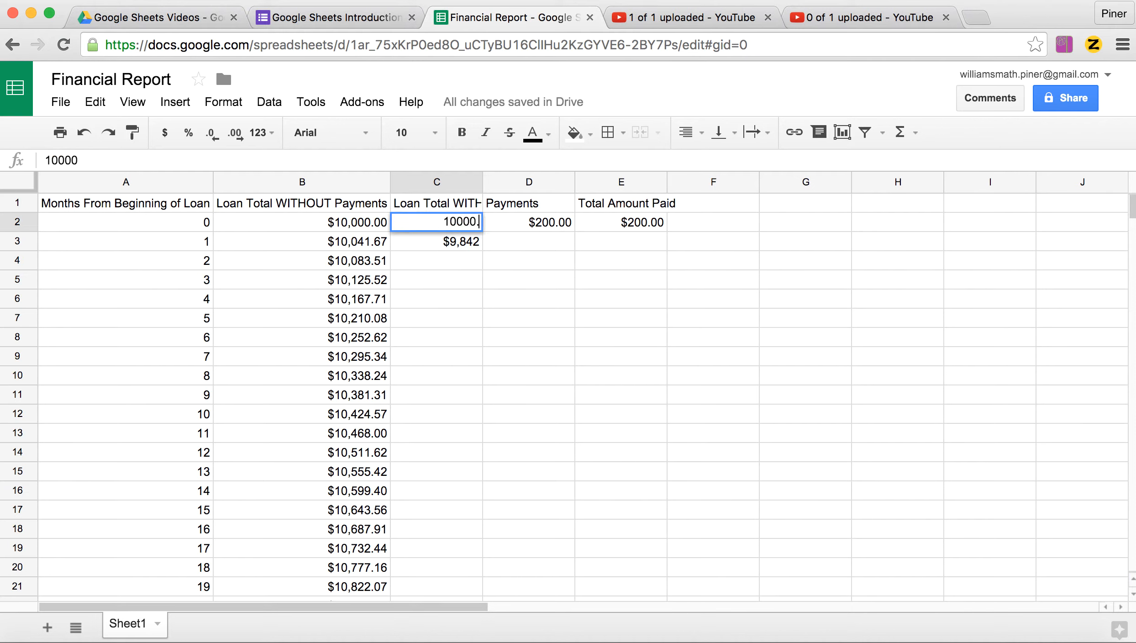
{"action": "type", "text": ".00"}
{"action": "key", "text": "Return"}
Open the month 1 loan formula in C3 to examine its cell references.
{"action": "left_click", "coordinate": [496, 239]}
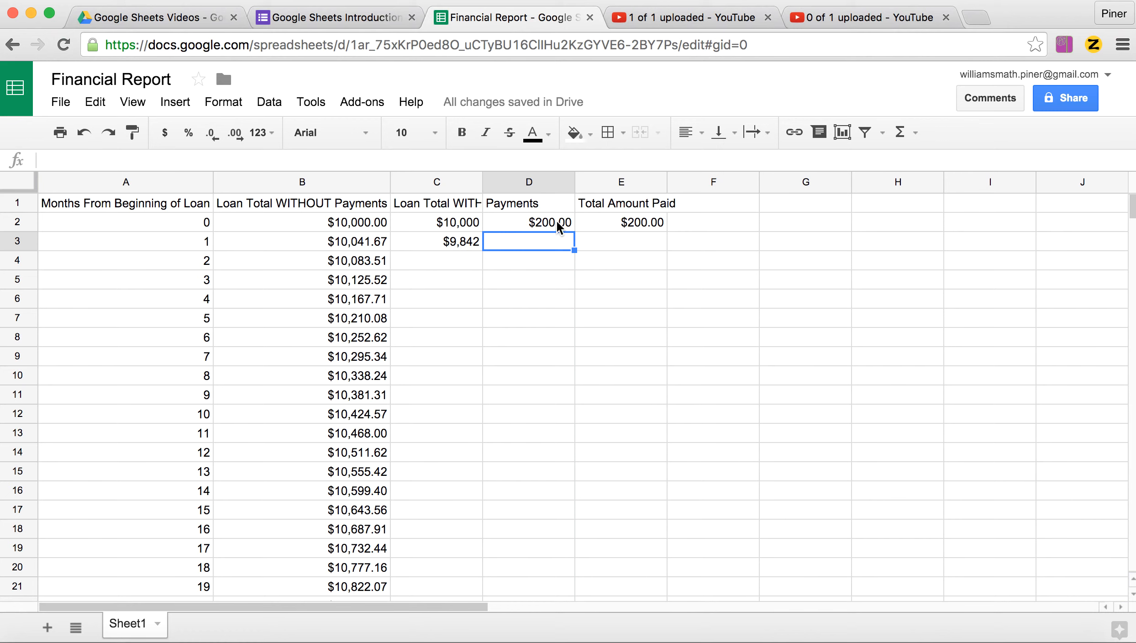
{"action": "double_click", "coordinate": [446, 241]}
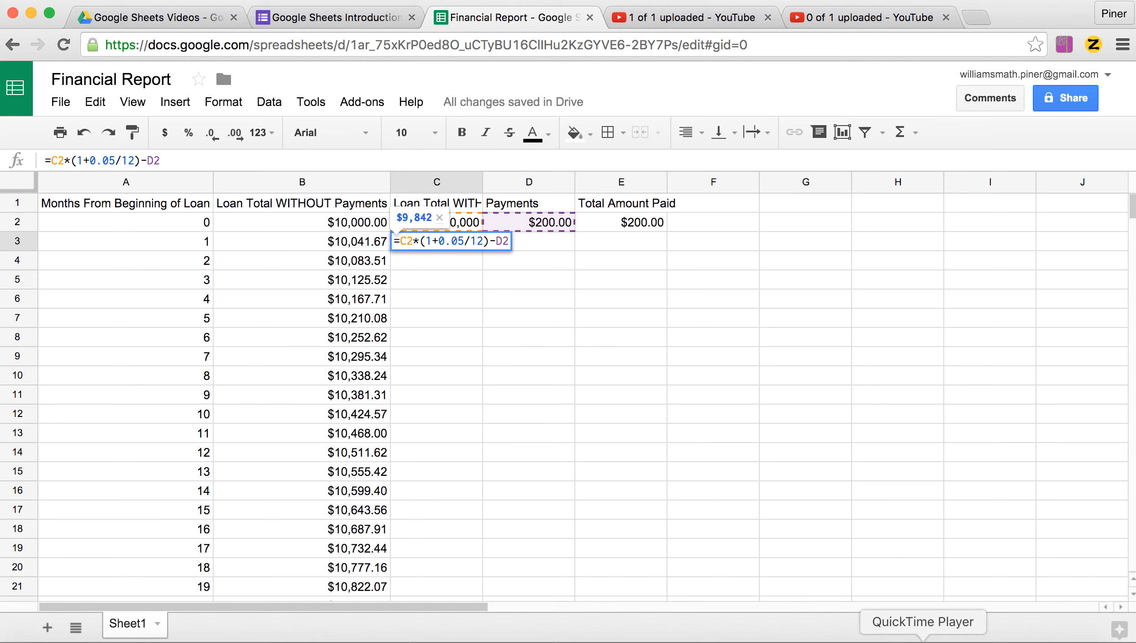
{"action": "left_click", "coordinate": [923, 642]}
{"action": "right_click", "coordinate": [923, 639]}
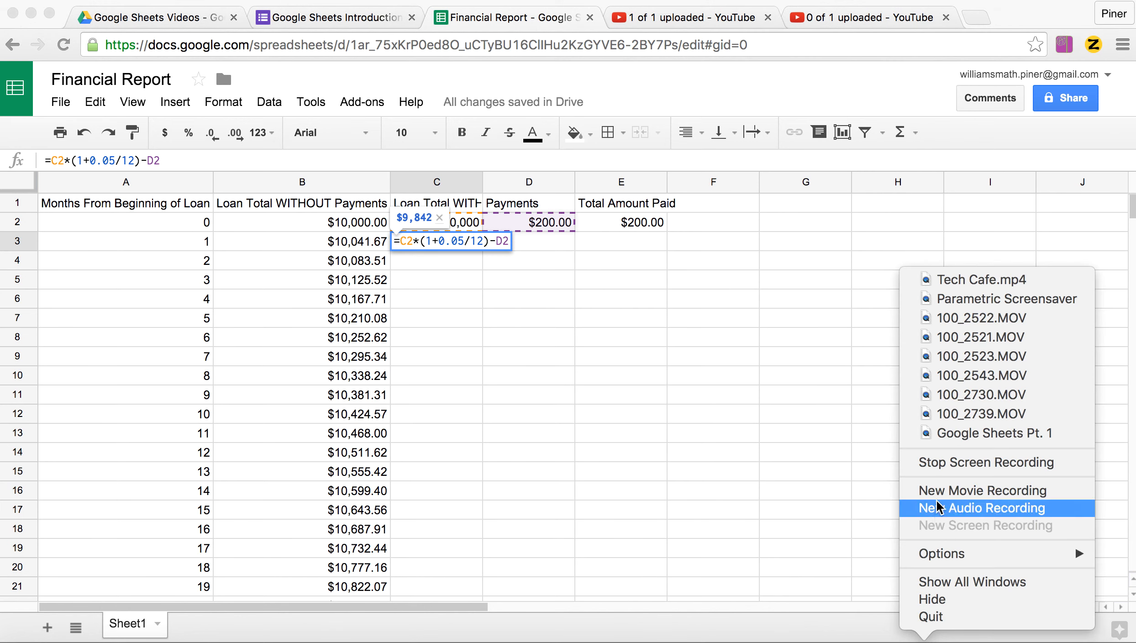